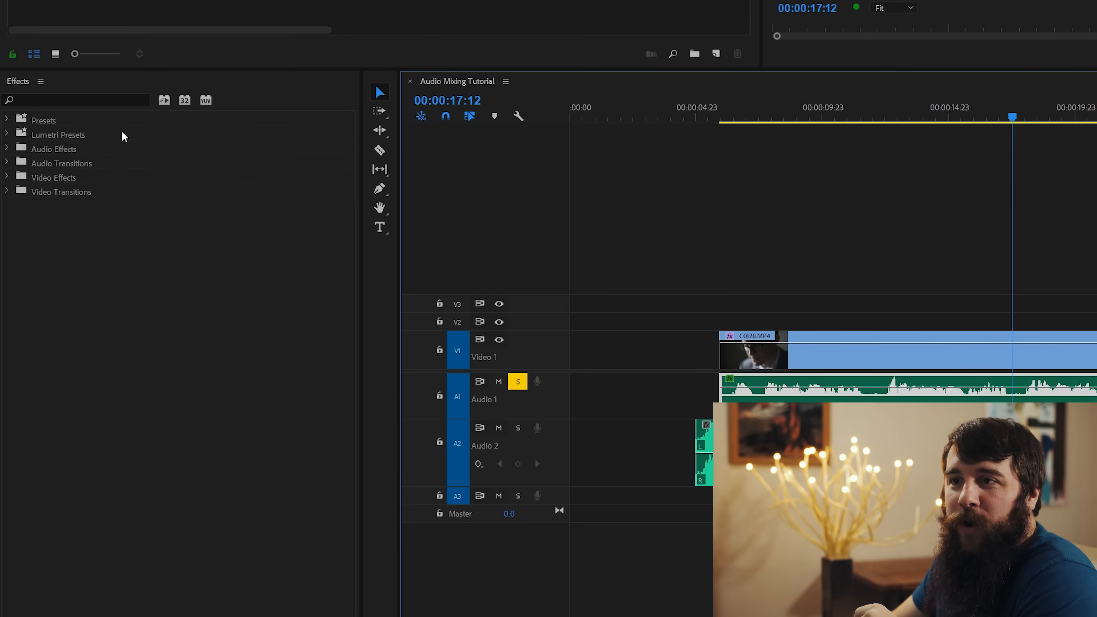
# - Find the non-obsolete Multiband Compressor audio effect and apply it to the dialogue clip on Audio 1
pyautogui.click(101, 101)
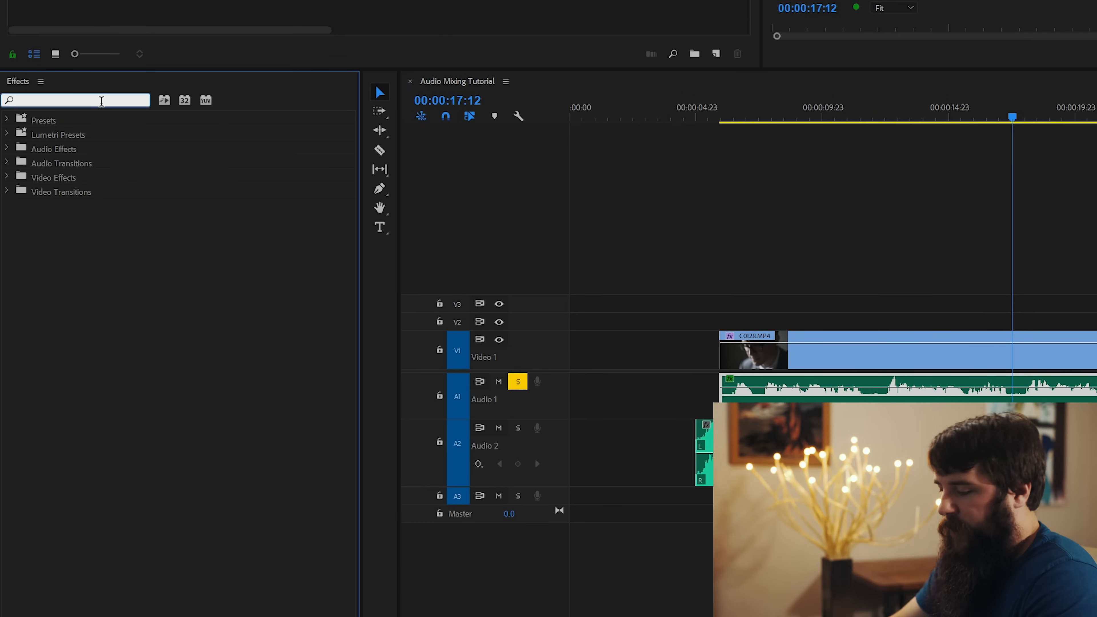
pyautogui.write('multiband compressor')
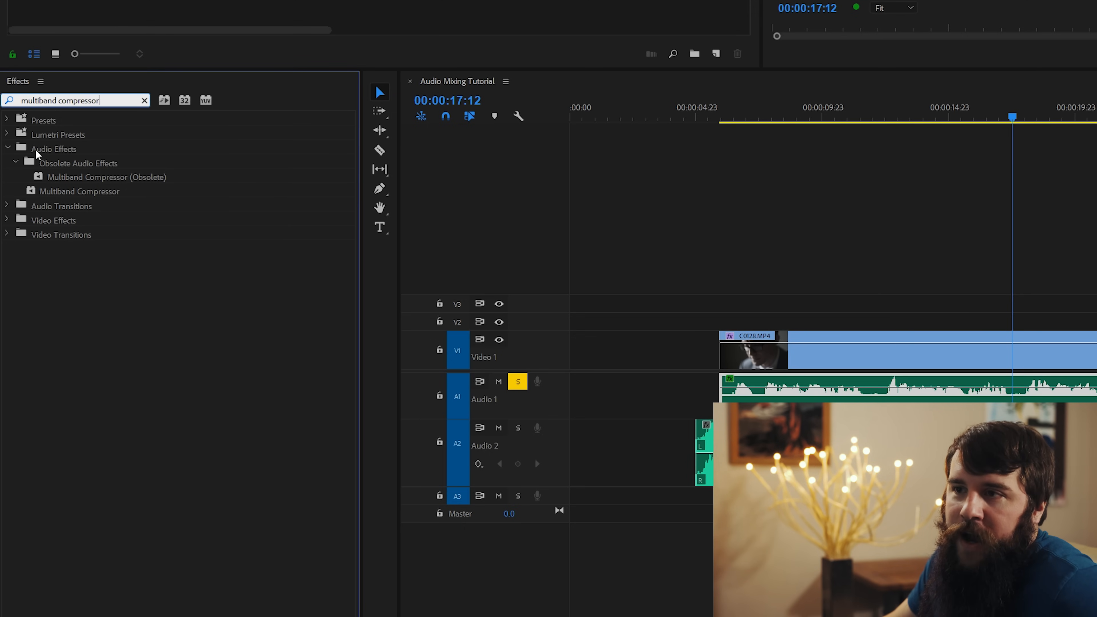
pyautogui.click(16, 163)
pyautogui.click(16, 163)
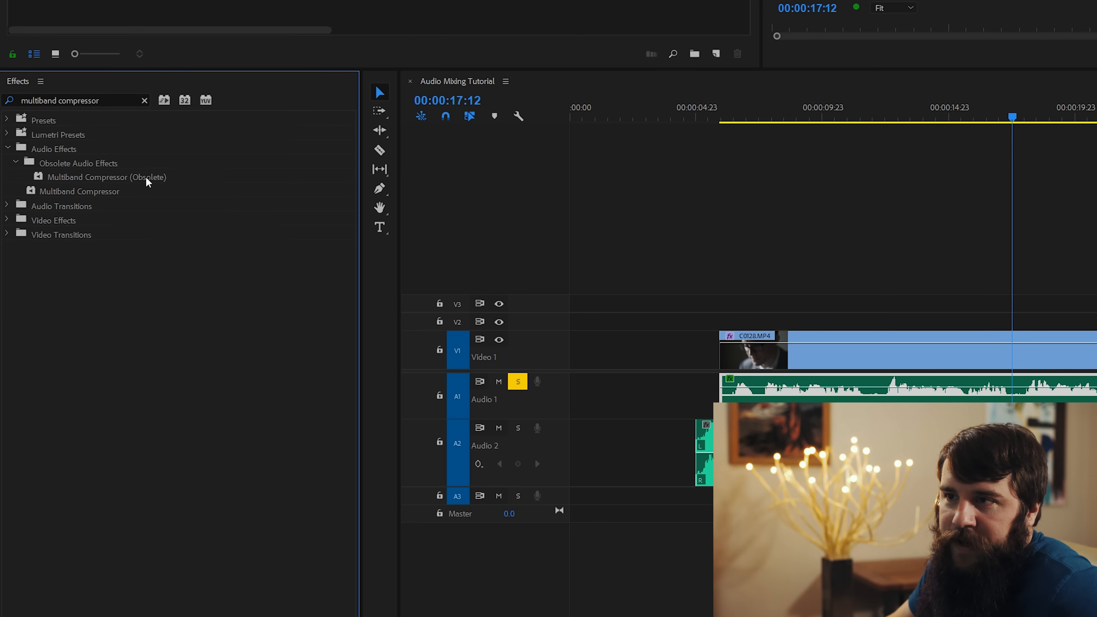
pyautogui.click(15, 163)
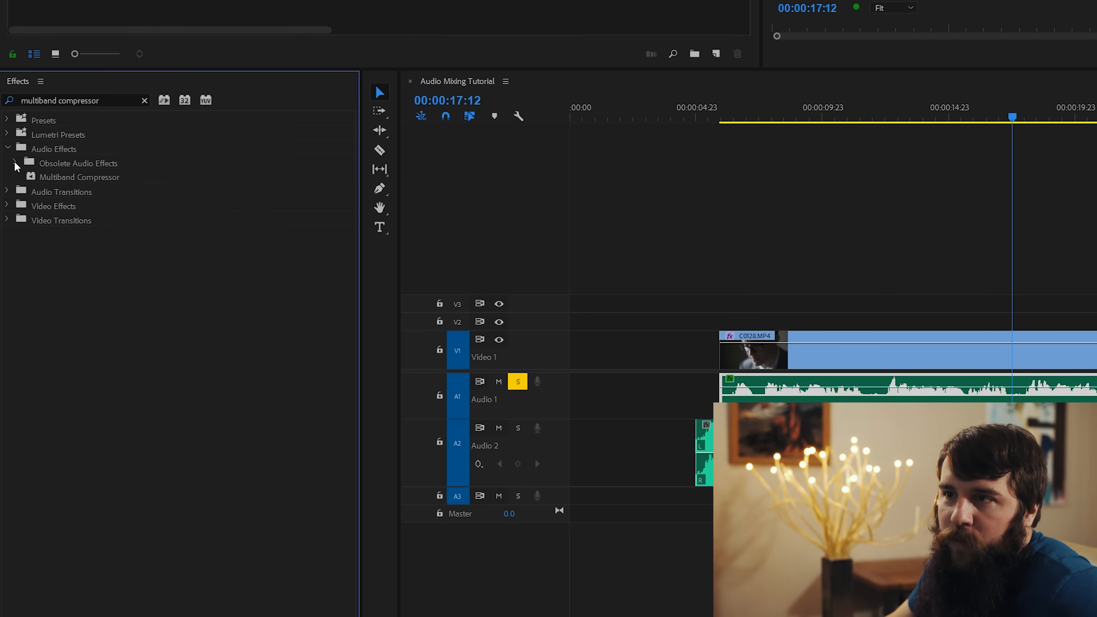
pyautogui.click(42, 182)
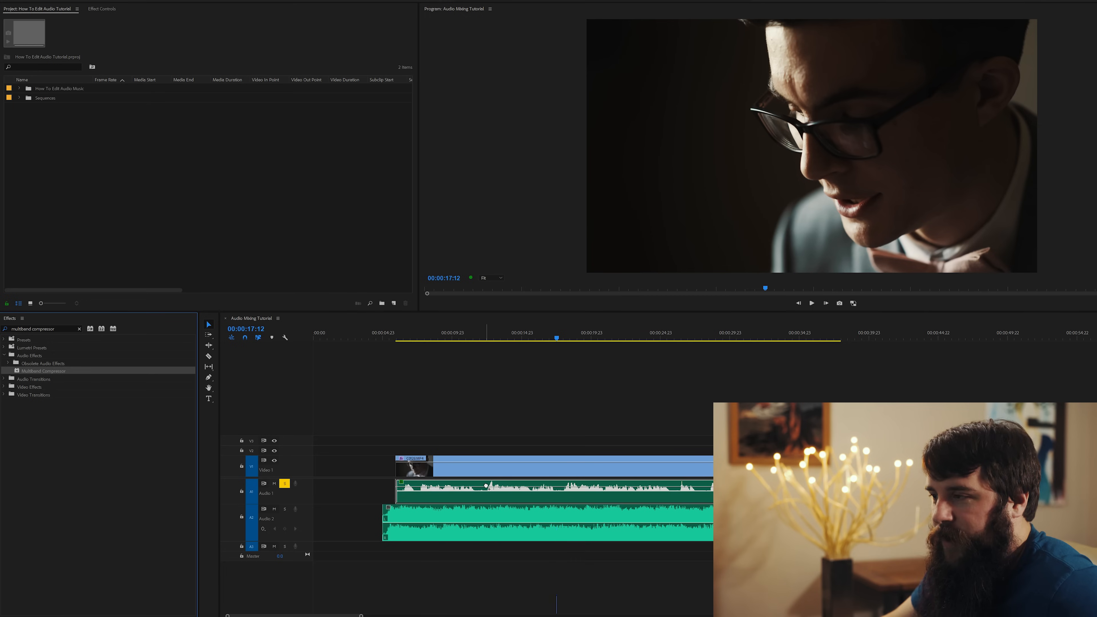
pyautogui.moveTo(487, 486); pyautogui.dragTo(487, 487)
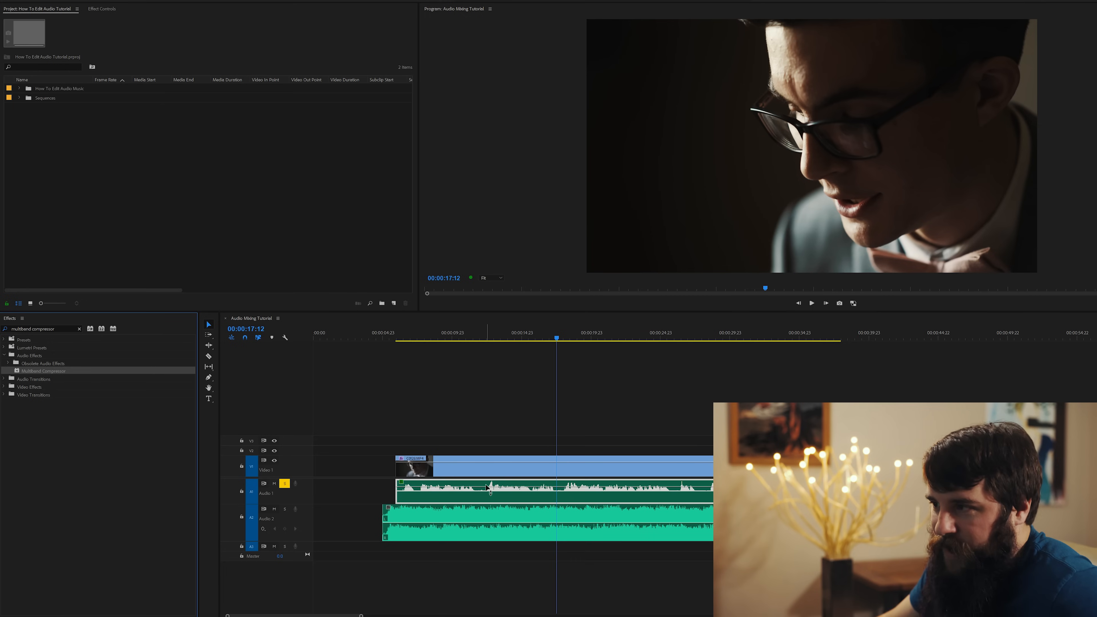
# - Open the custom setup editor of the Multiband Compressor effect on the ZOOM0001.WAV clip
pyautogui.click(129, 212)
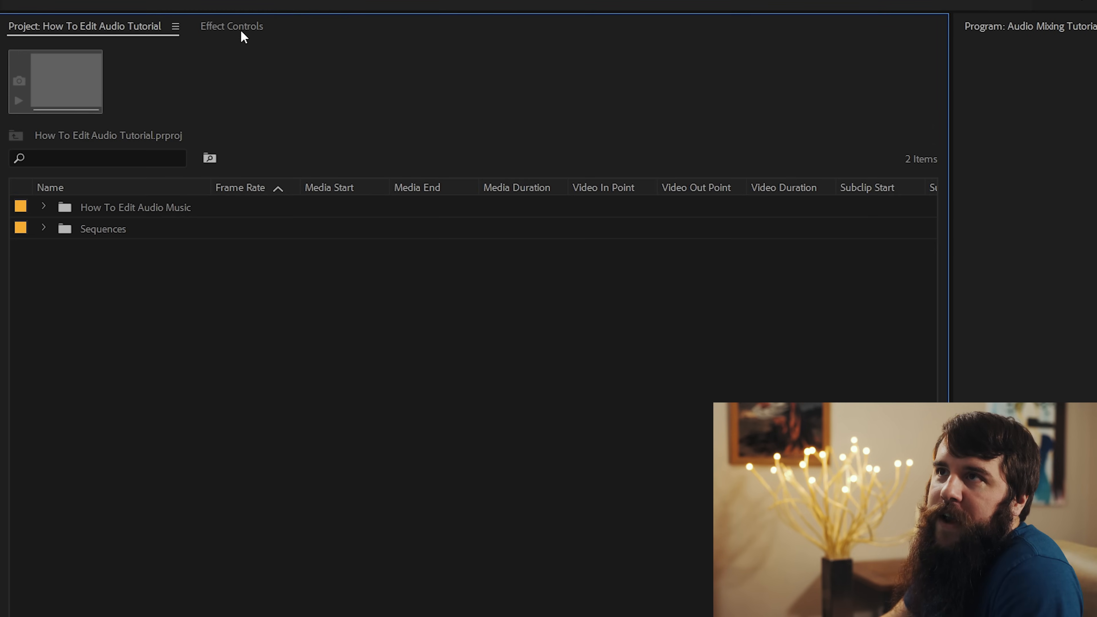
pyautogui.click(242, 29)
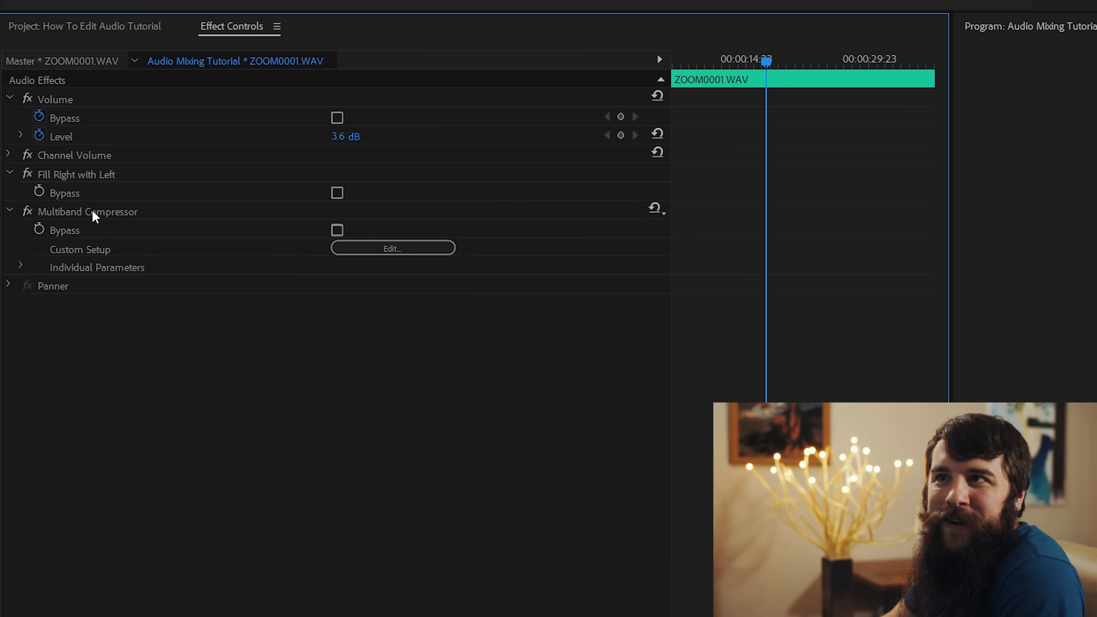
pyautogui.click(394, 258)
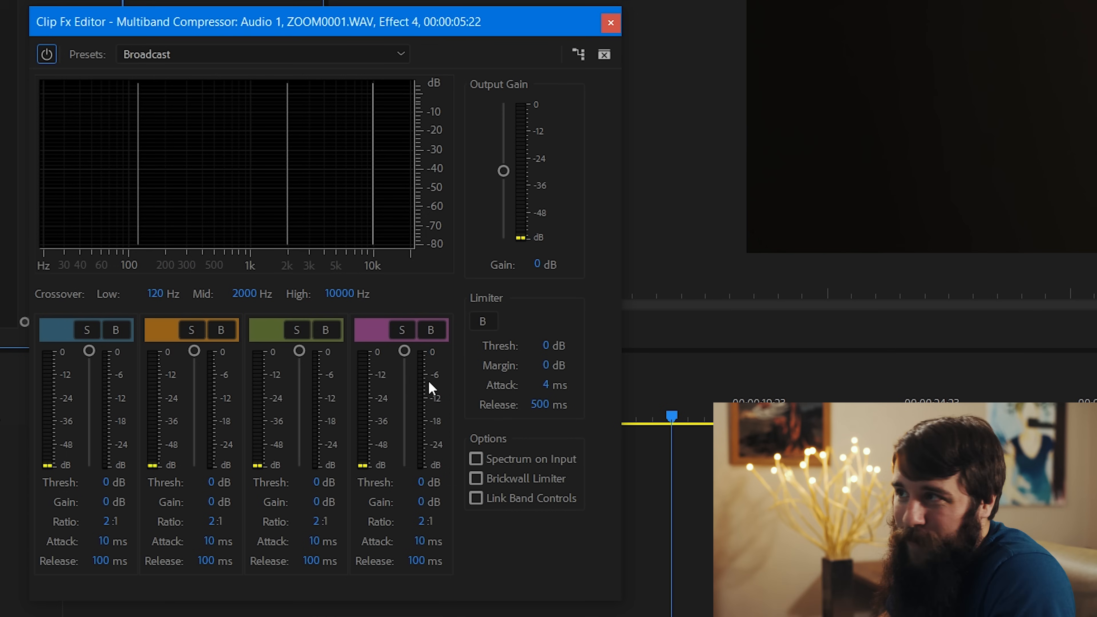
# - Switch the compressor preset to Drums and back to Broadcast to load the Broadcast settings
pyautogui.click(242, 54)
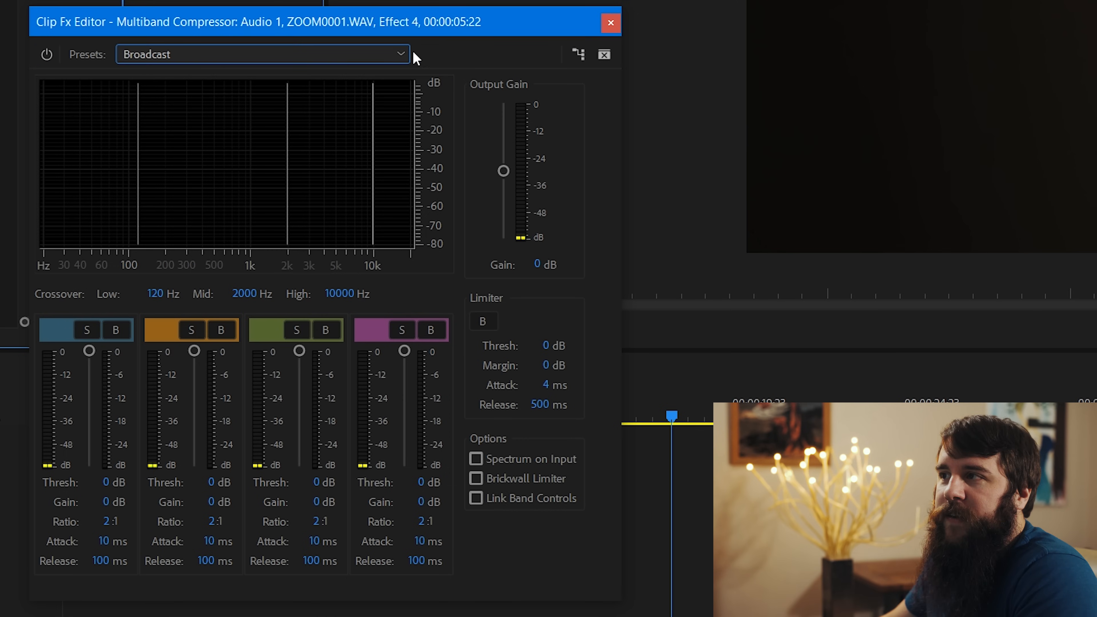
pyautogui.click(401, 58)
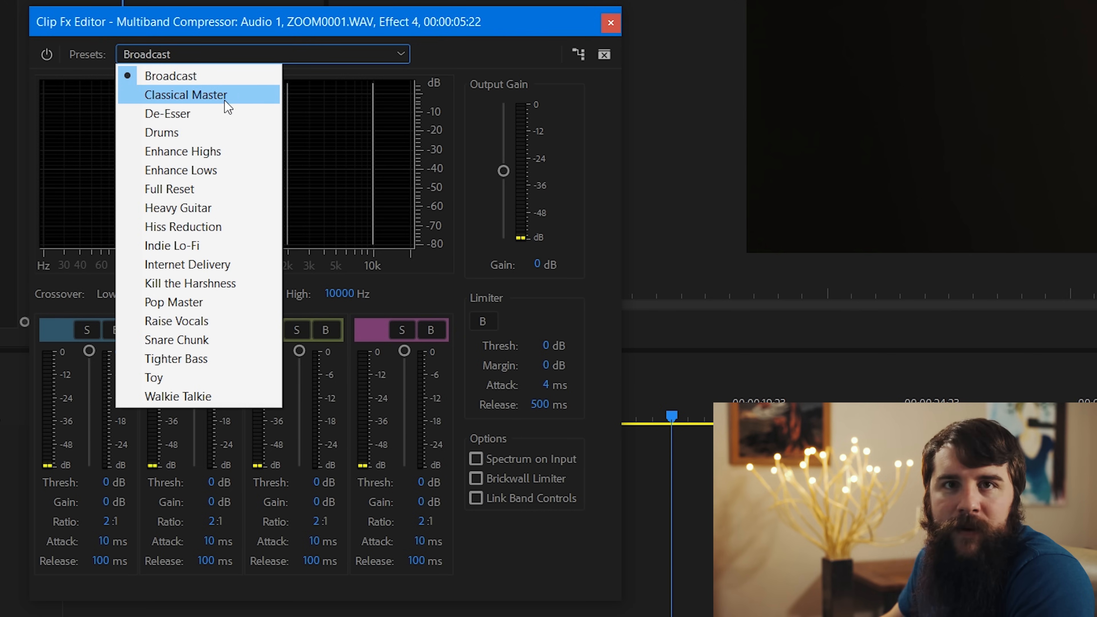
pyautogui.click(223, 131)
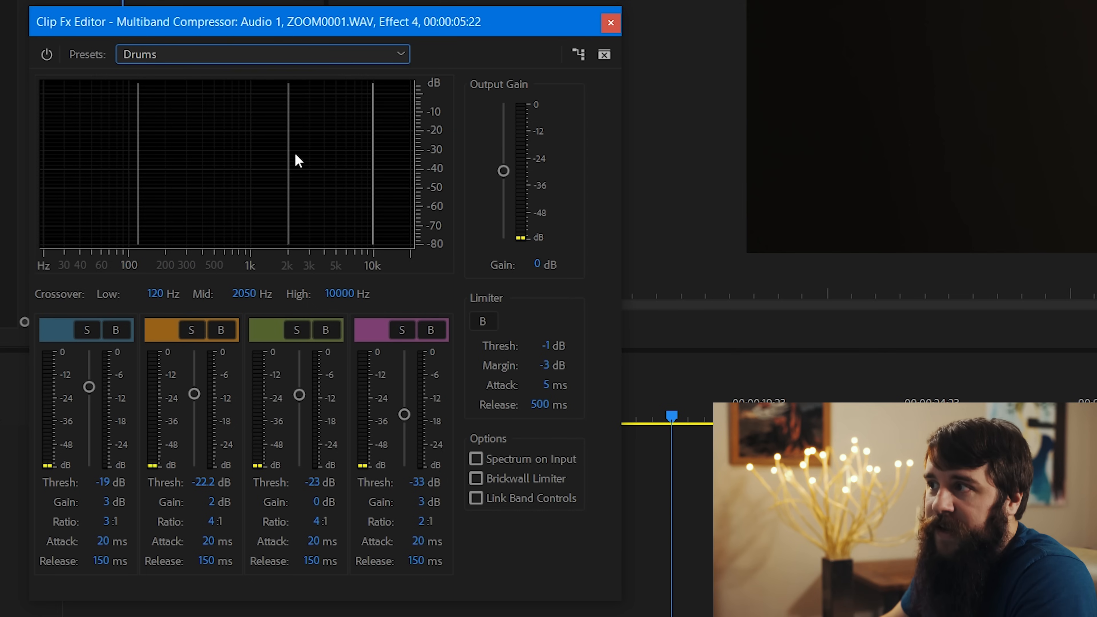
pyautogui.click(356, 54)
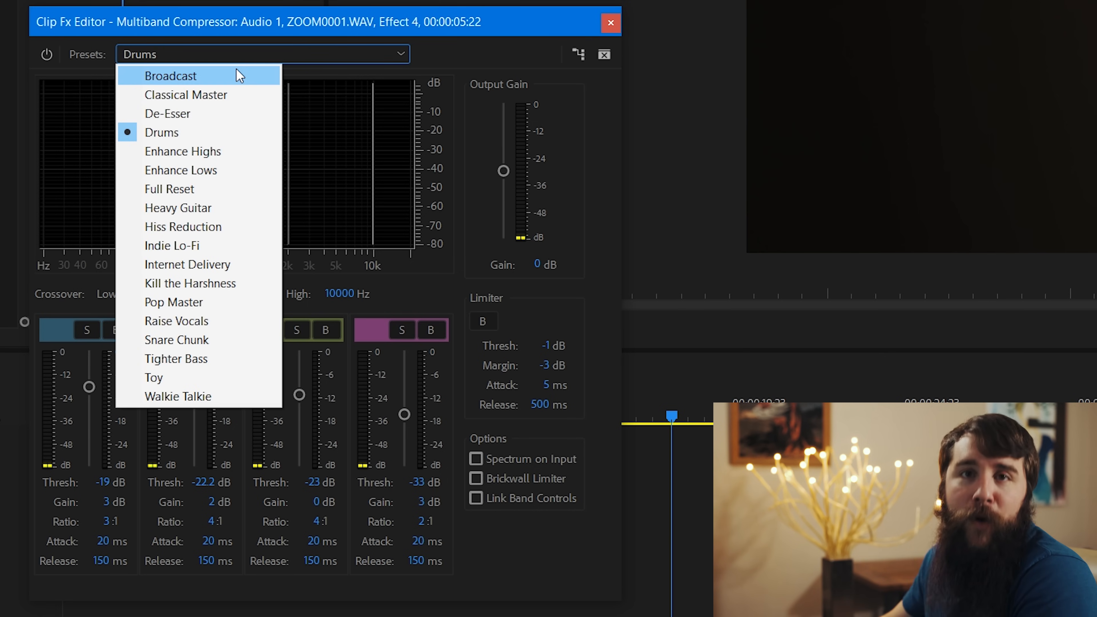
pyautogui.click(238, 75)
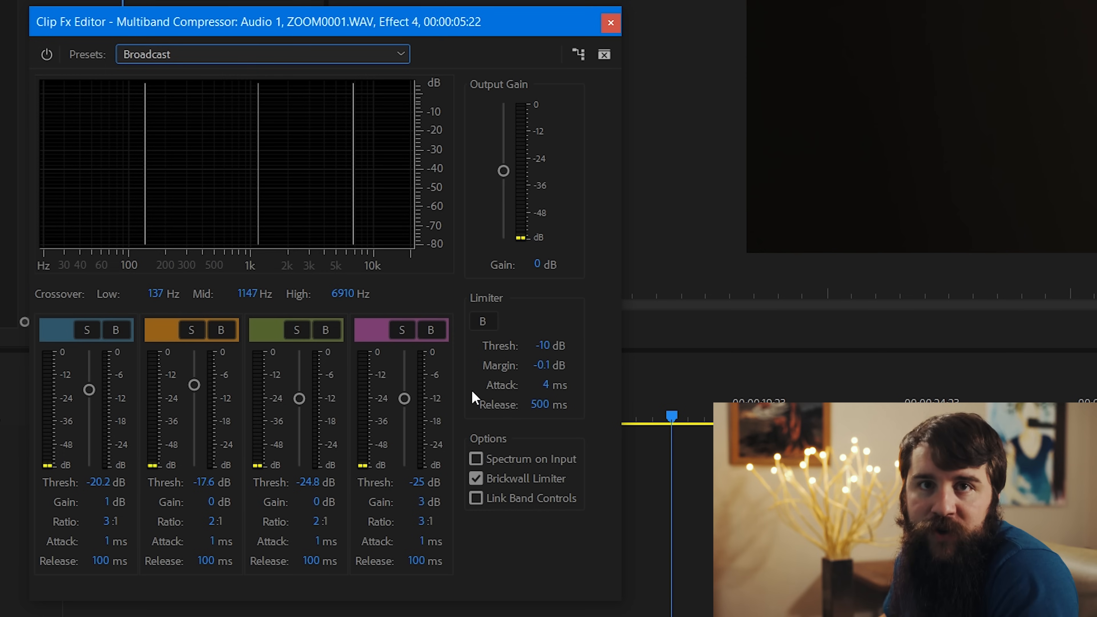
# - Set the limiter's attack to 1 ms and its release to 250 ms, and close the effect editor
pyautogui.click(546, 386)
pyautogui.write('1')
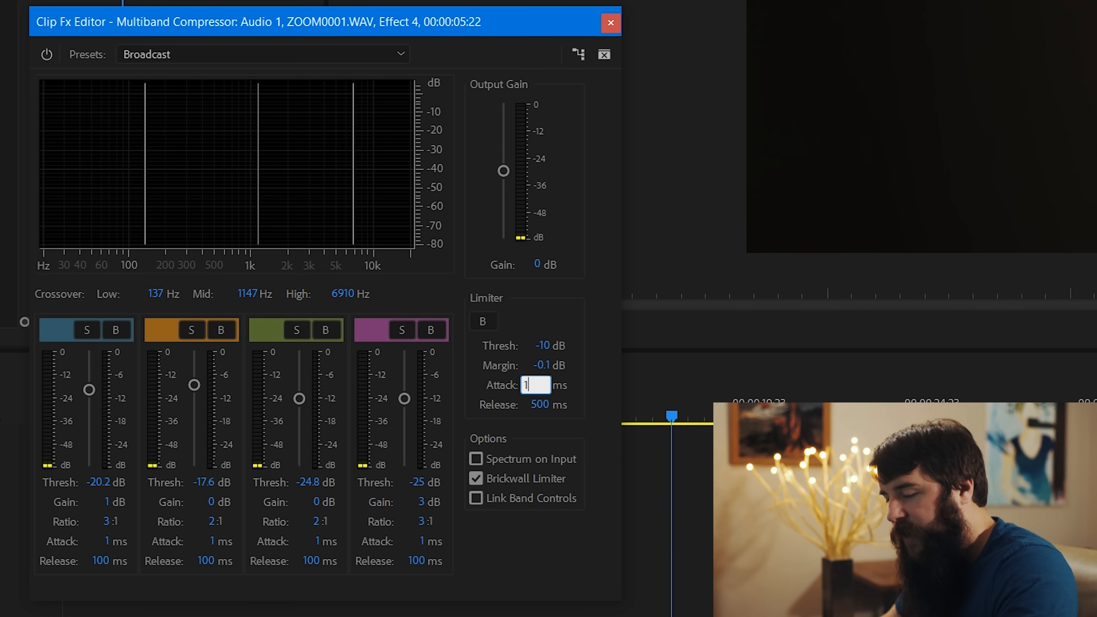
pyautogui.press('Return')
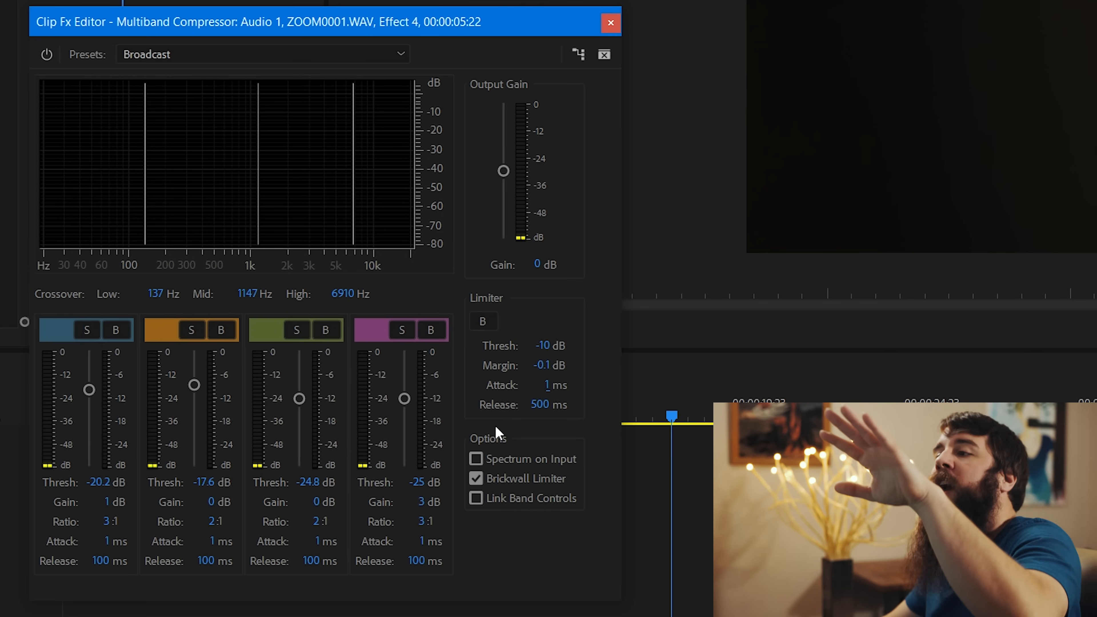
pyautogui.click(540, 405)
pyautogui.write('25')
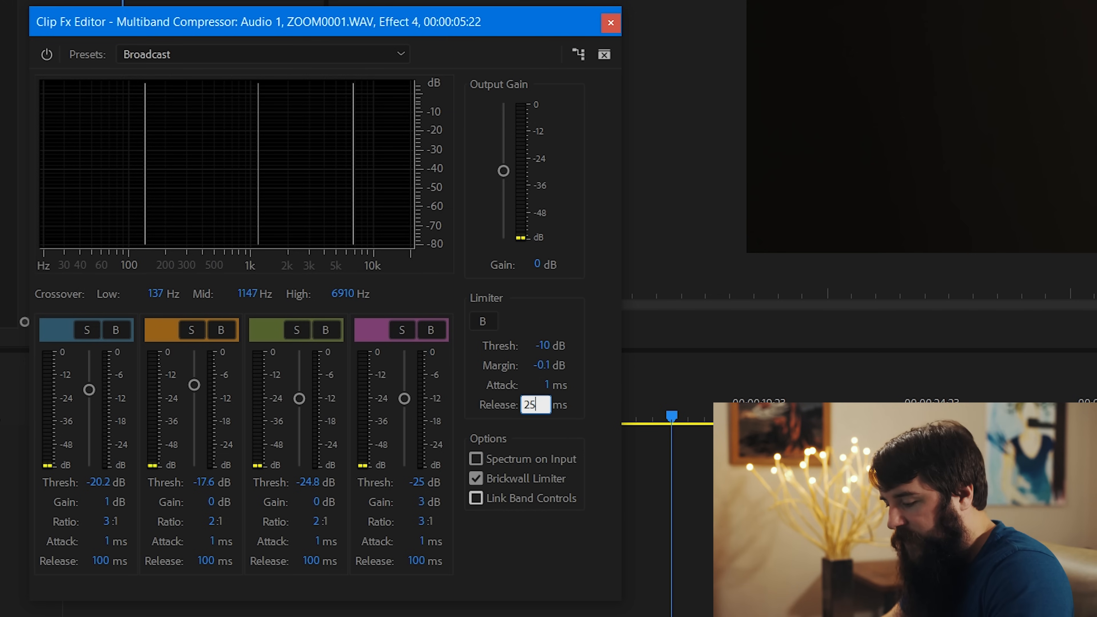
pyautogui.write('0')
pyautogui.press('Return')
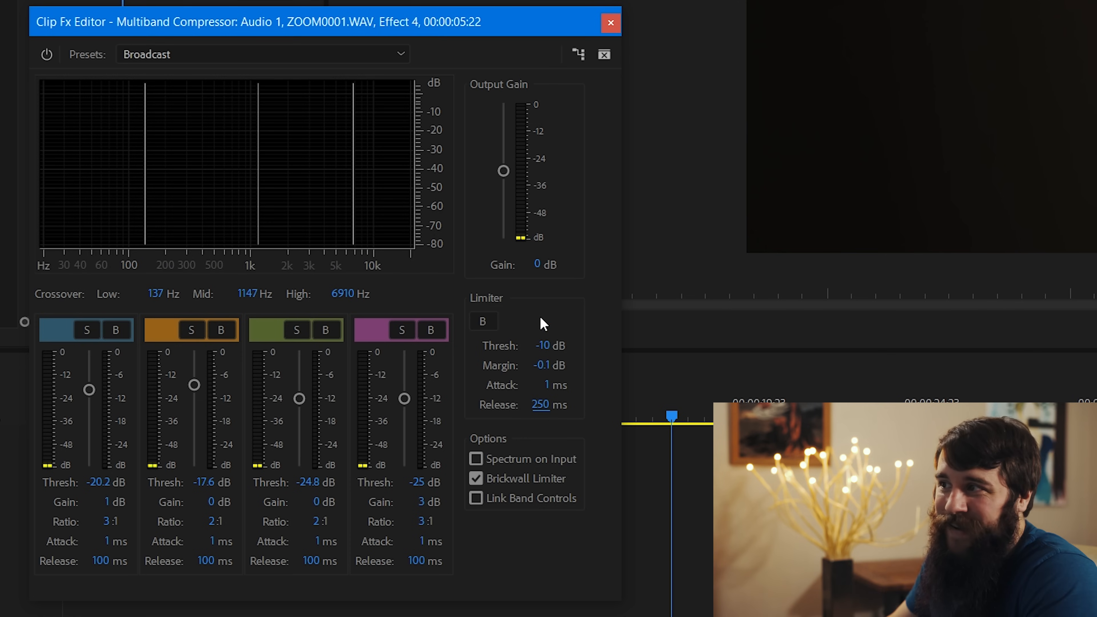
pyautogui.hotkey('ctrl', 's')
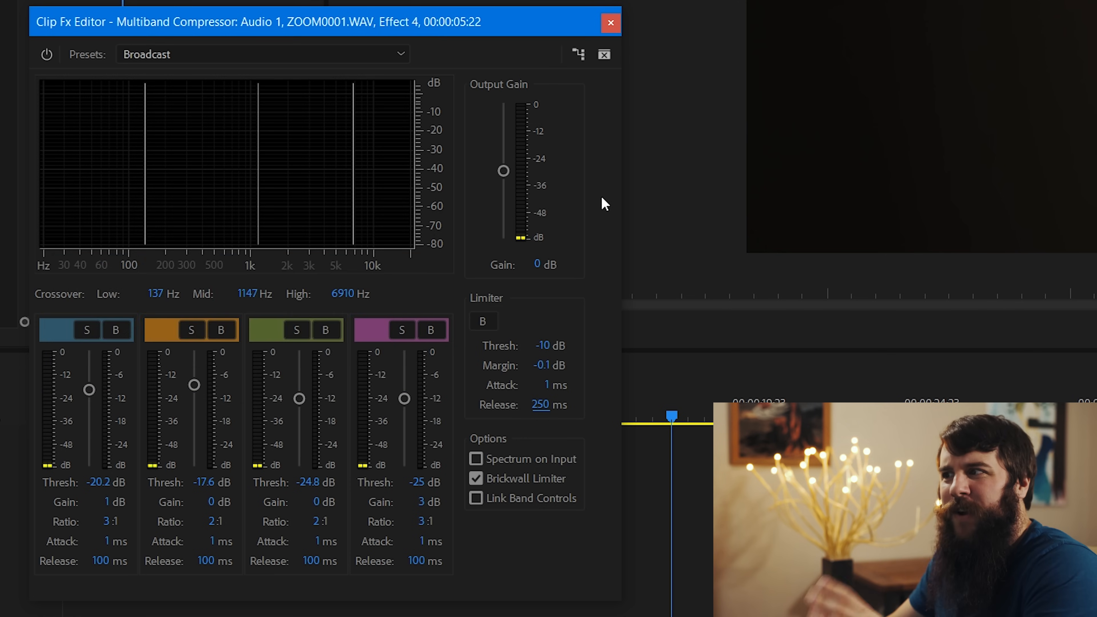
pyautogui.click(611, 25)
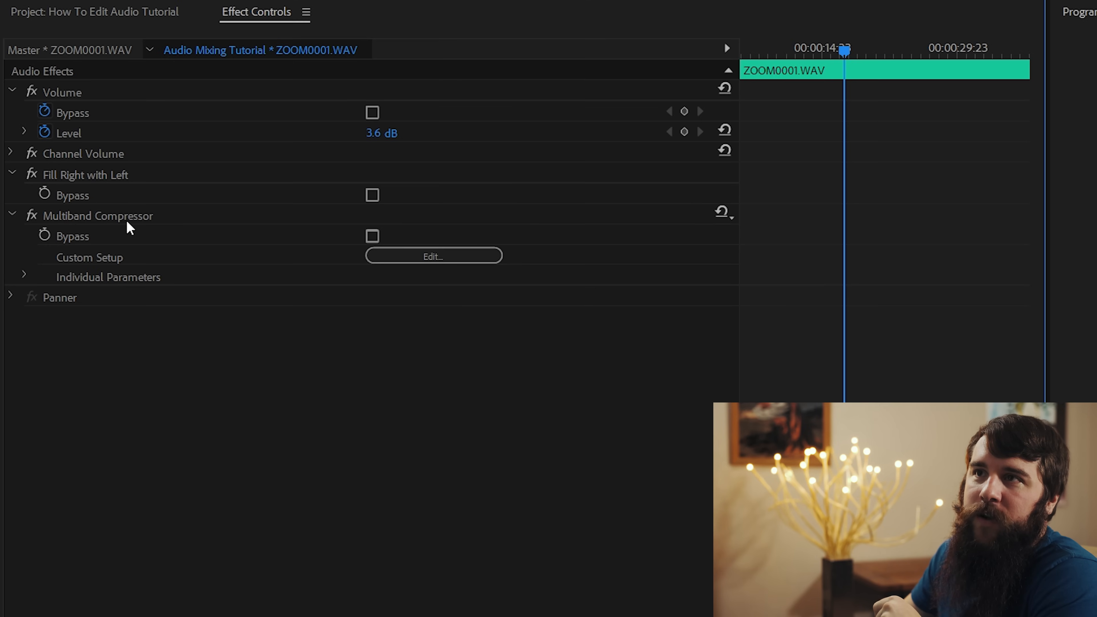
# - Save the adjusted Multiband Compressor as an effect preset named with the owner's first name followed by "Multiband Compressor"
pyautogui.rightClick(130, 226)
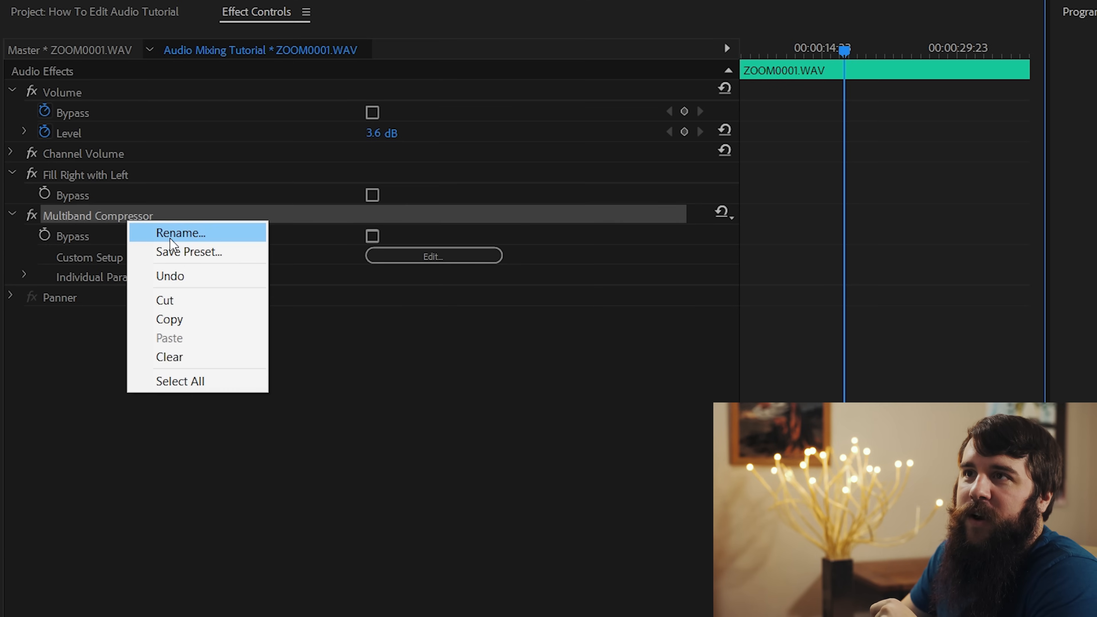
pyautogui.click(164, 252)
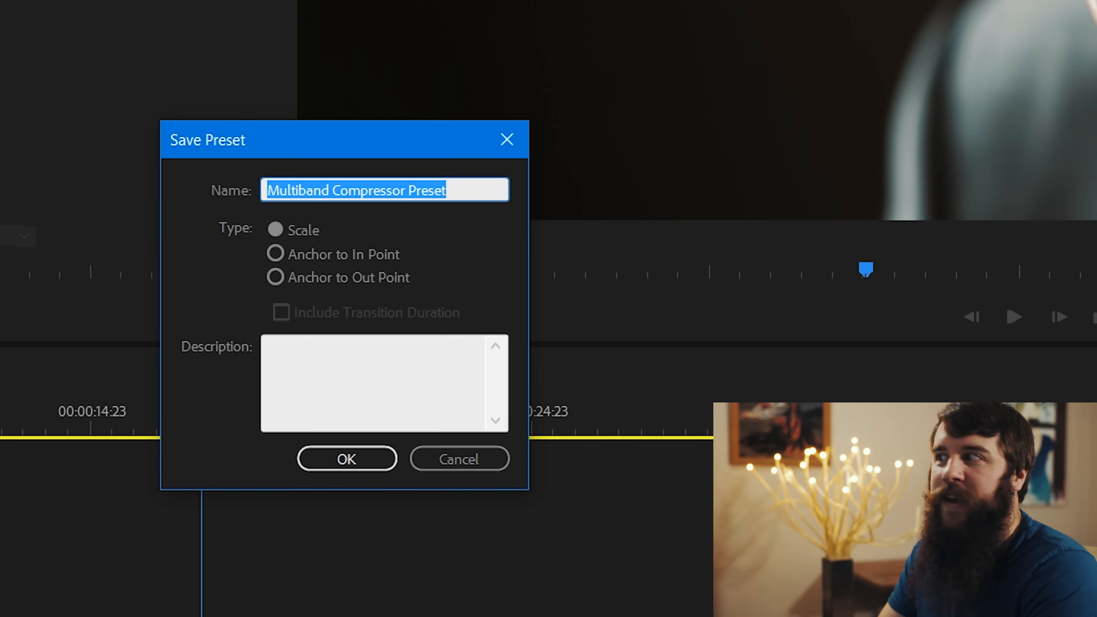
pyautogui.write('Matt')
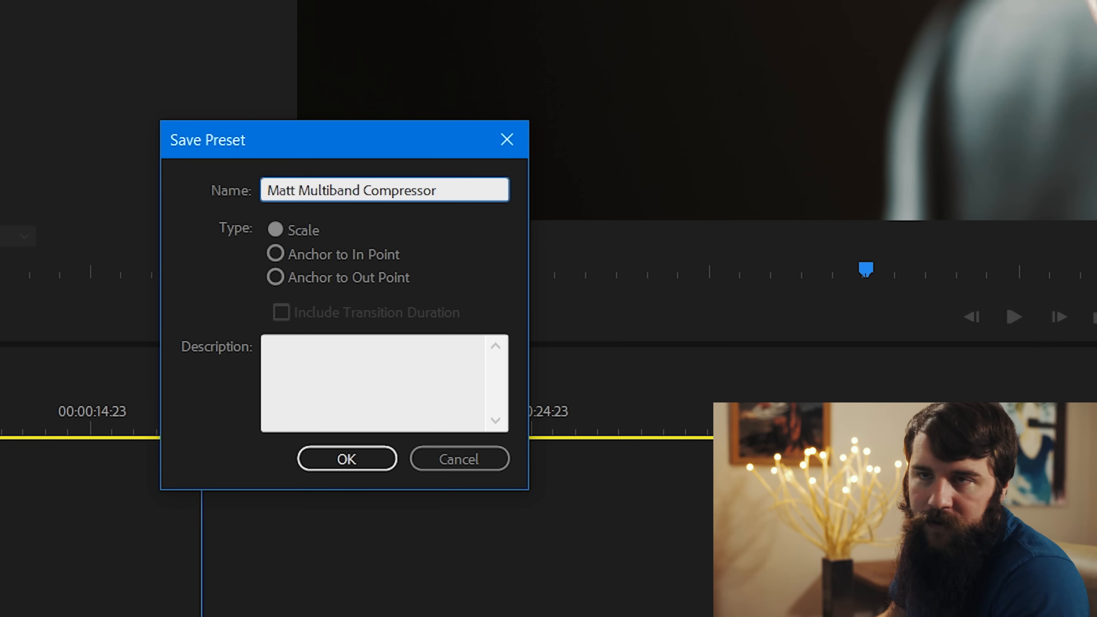
pyautogui.click(386, 460)
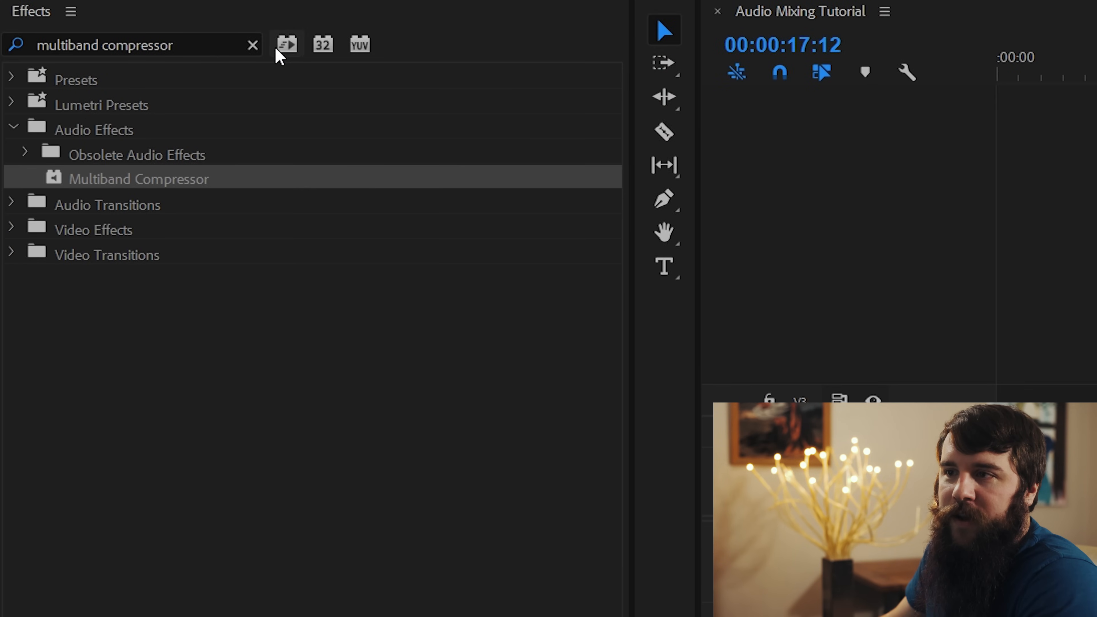
# - Apply the newly saved compressor preset to the dialogue clip on Audio 1, and delete this duplicate compressor from the clip's effects
pyautogui.click(253, 45)
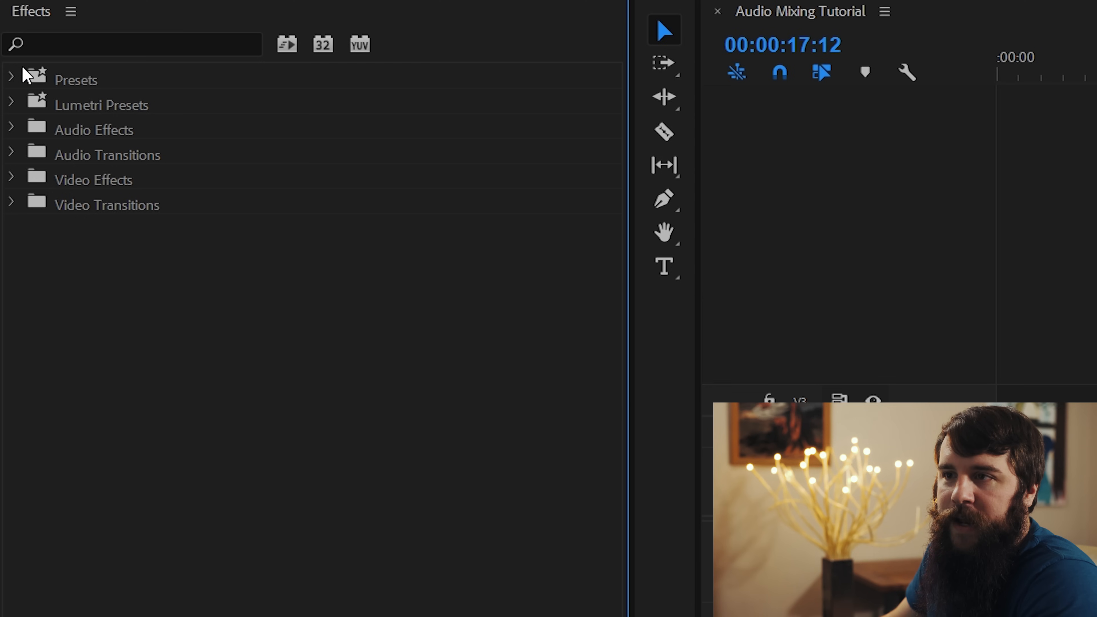
pyautogui.click(12, 78)
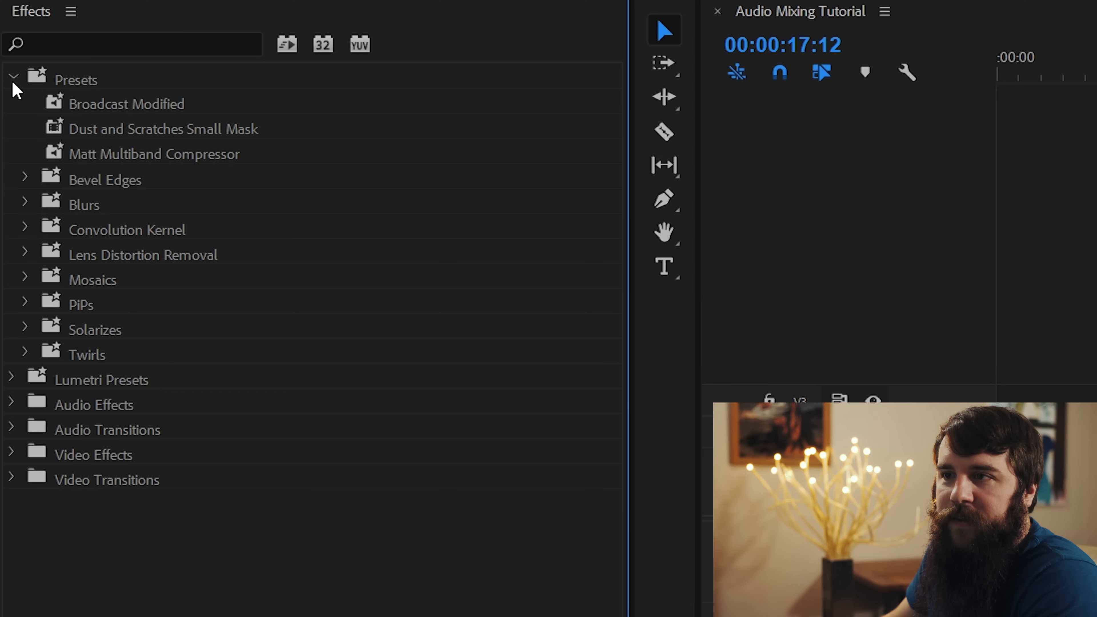
pyautogui.click(54, 161)
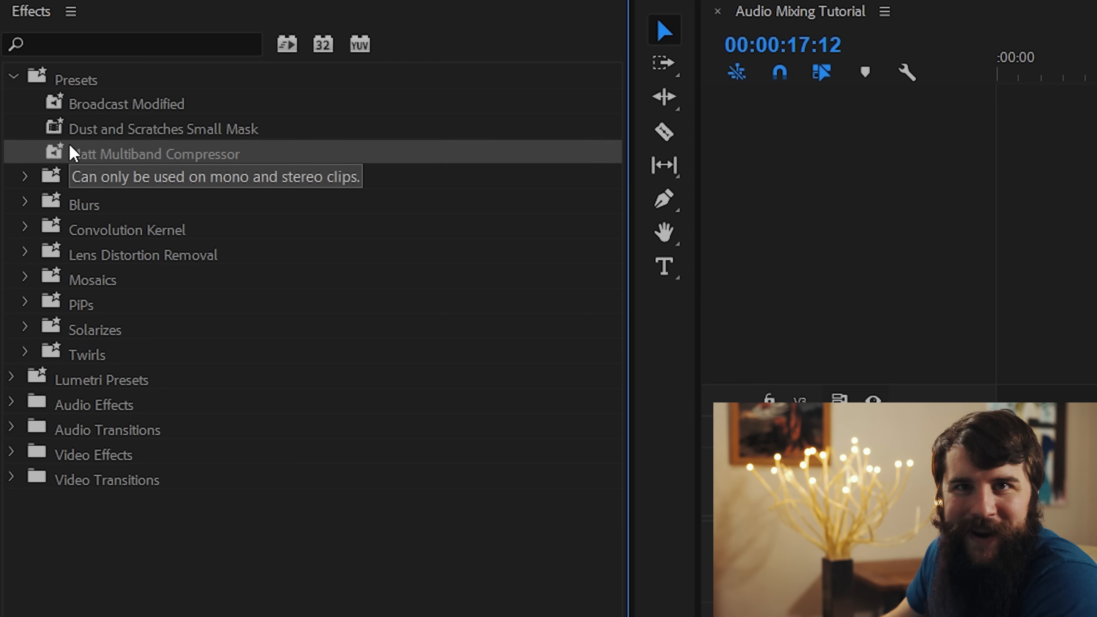
pyautogui.moveTo(71, 151); pyautogui.dragTo(586, 450)
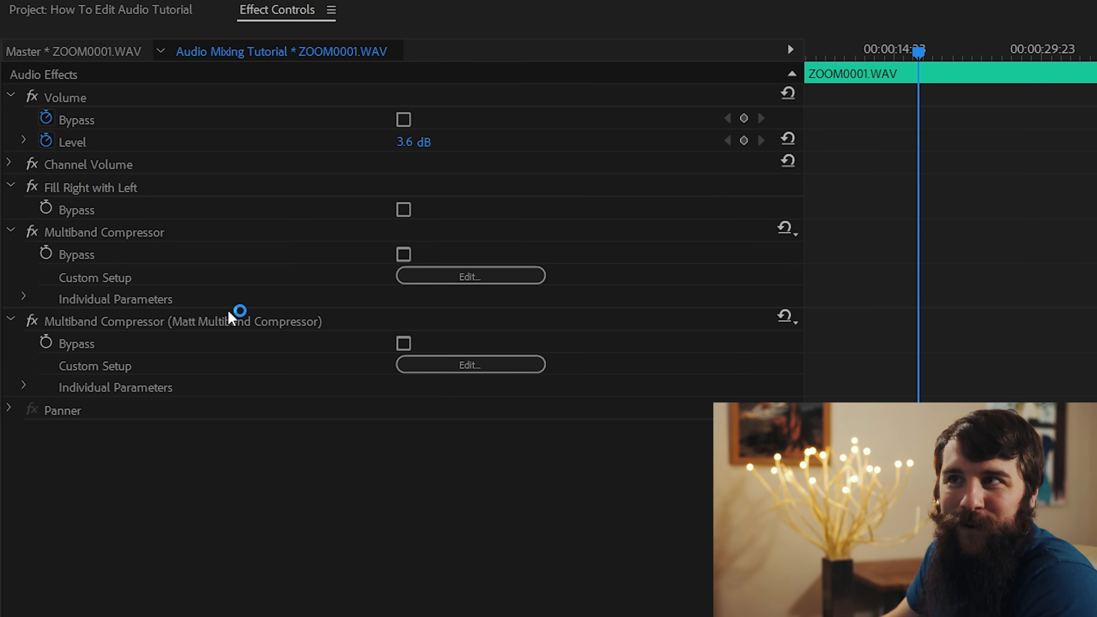
pyautogui.click(211, 320)
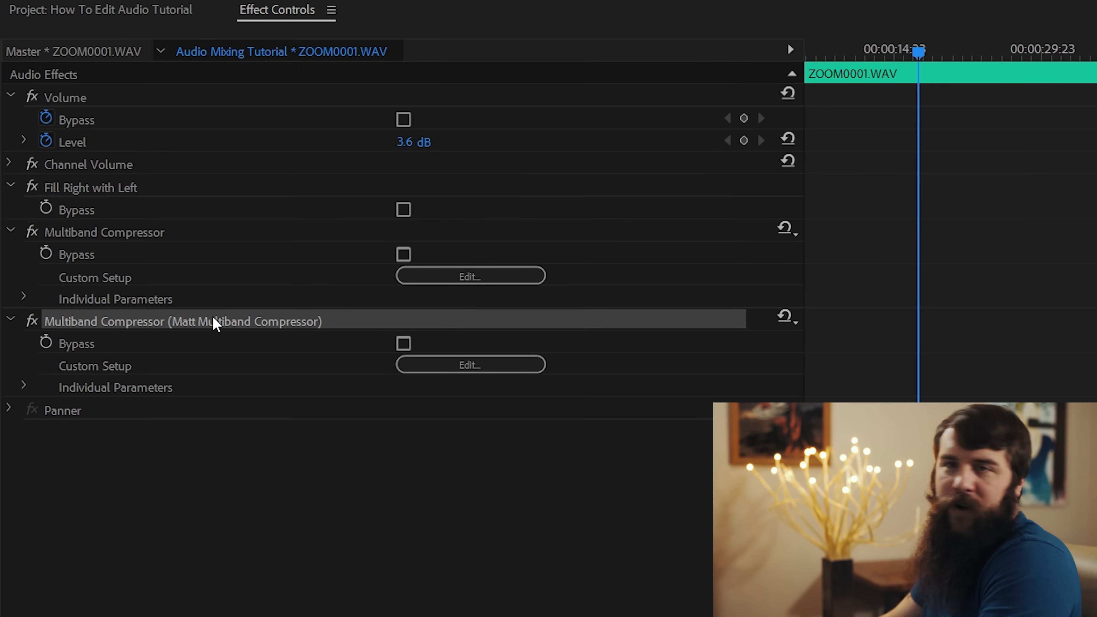
pyautogui.press('Delete')
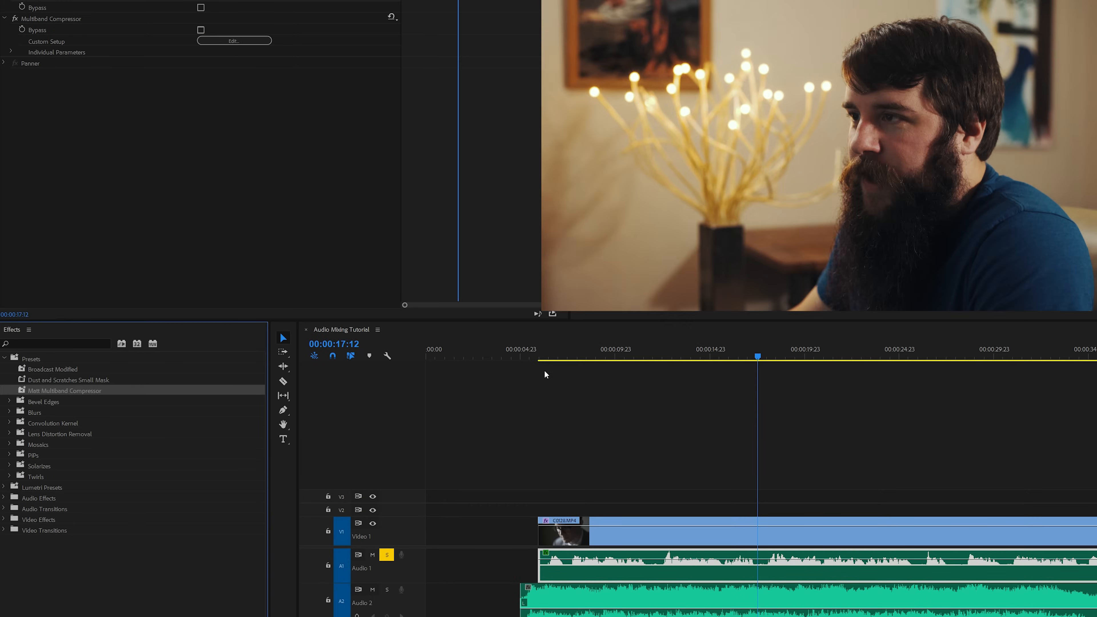
# - Turn off the Multiband Compressor and play the sequence from 00:00:06:04 to hear the dialogue without it
pyautogui.click(543, 356)
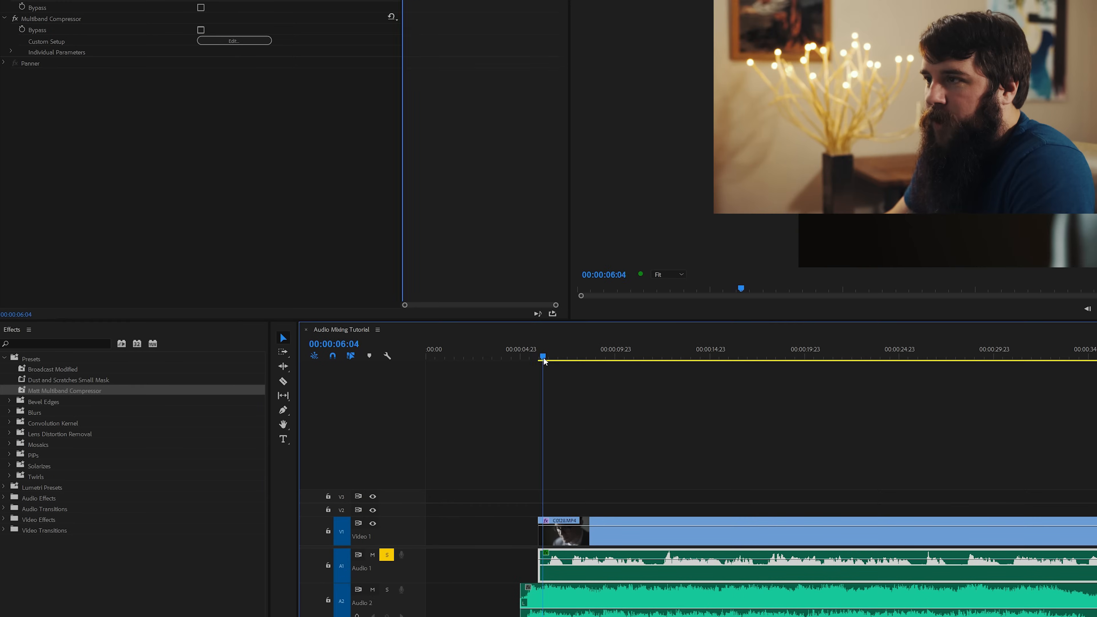
pyautogui.click(16, 22)
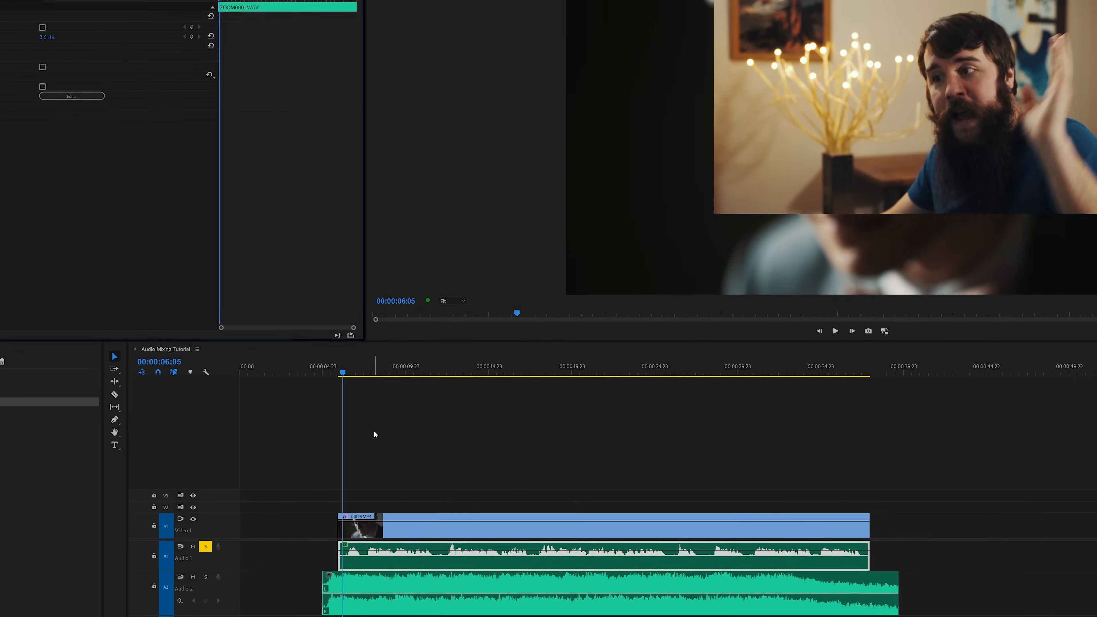
pyautogui.click(248, 435)
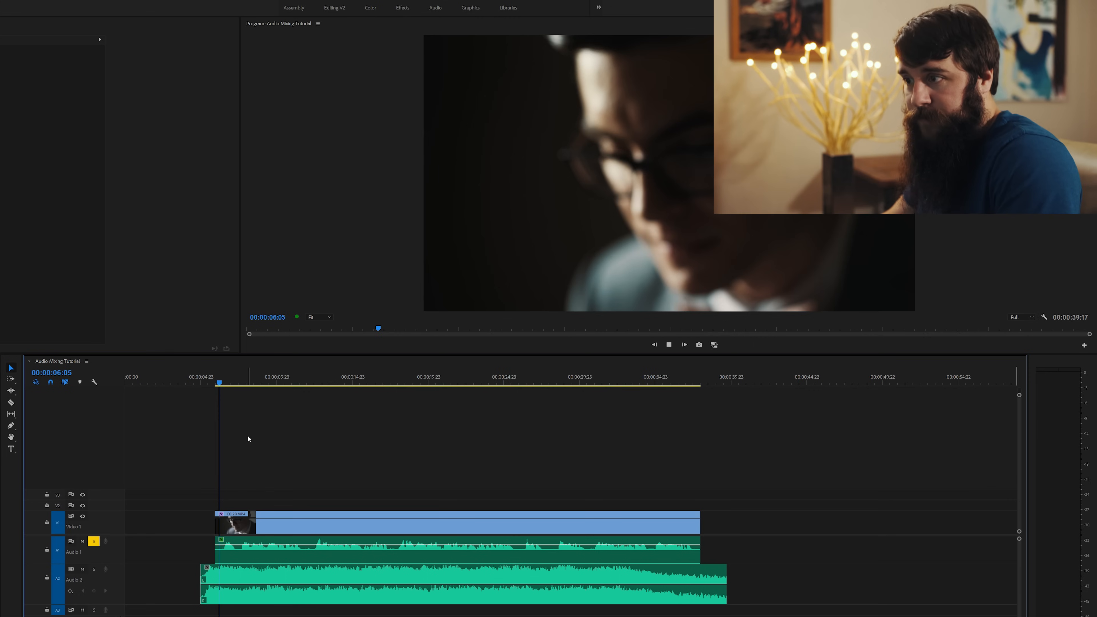
pyautogui.press('space')
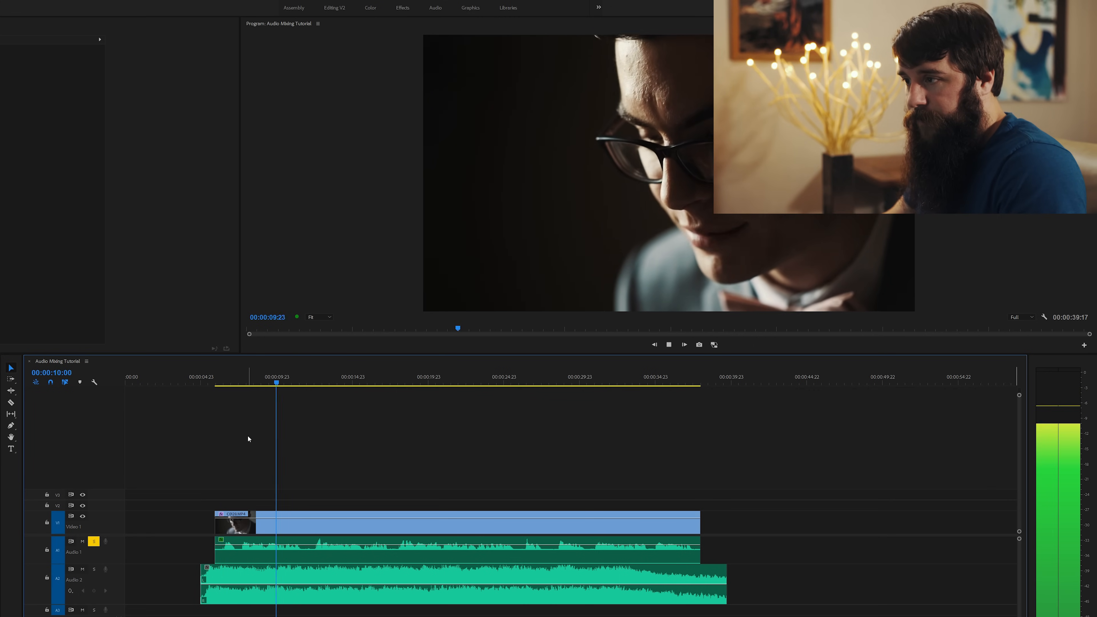
pyautogui.press('space')
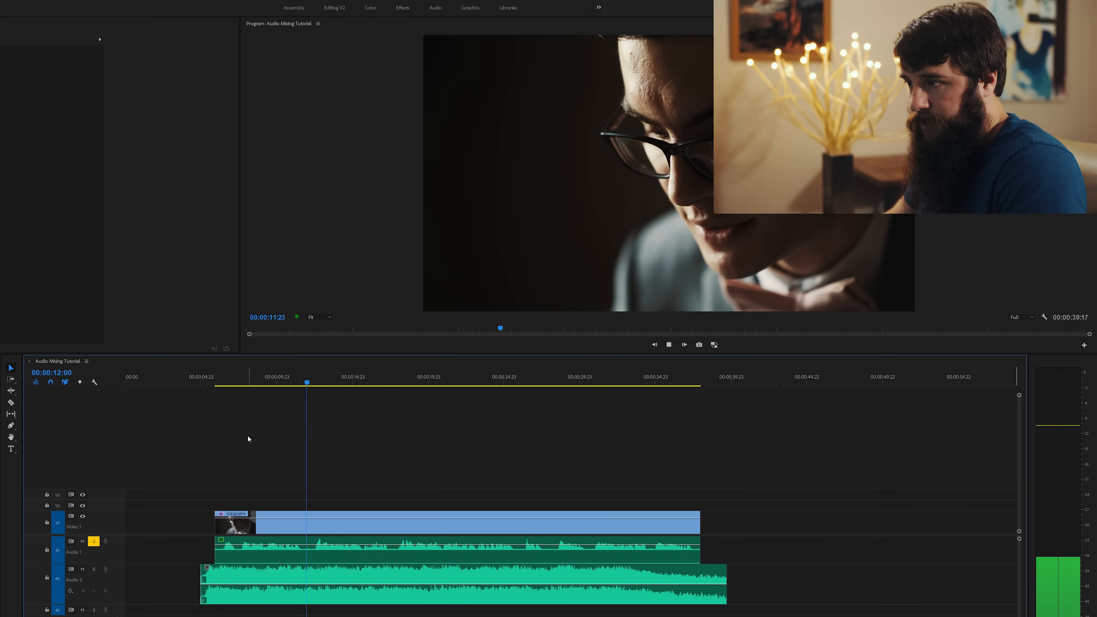
# - Select the dialogue clip on Audio 1 and replay it from 00:00:06:05 to hear it with the Multiband Compressor on
pyautogui.click(219, 379)
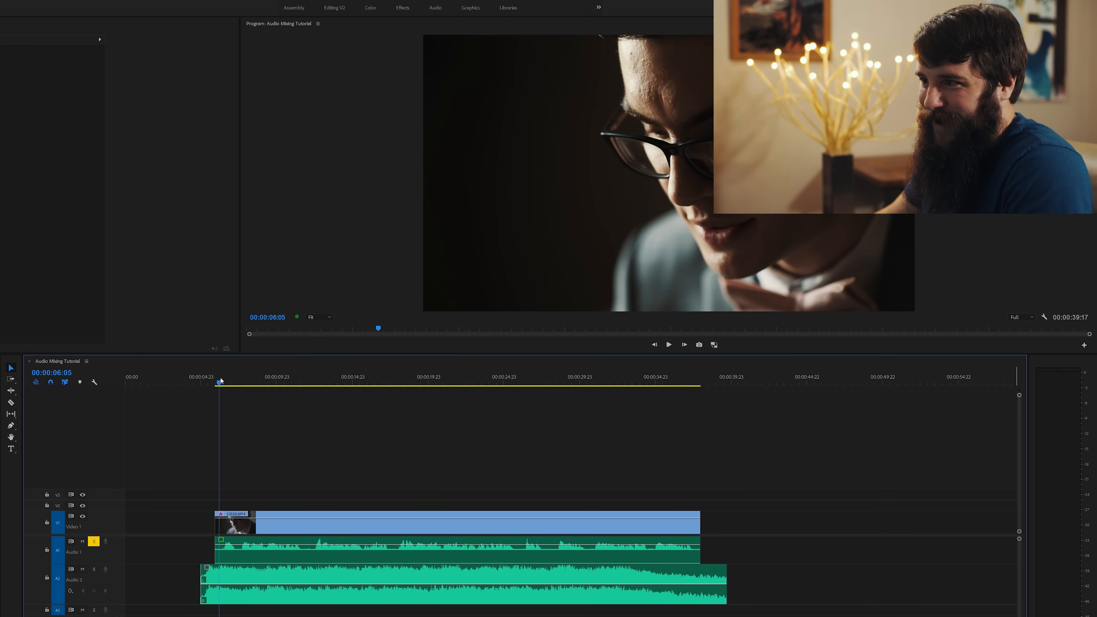
pyautogui.click(241, 537)
pyautogui.press('space')
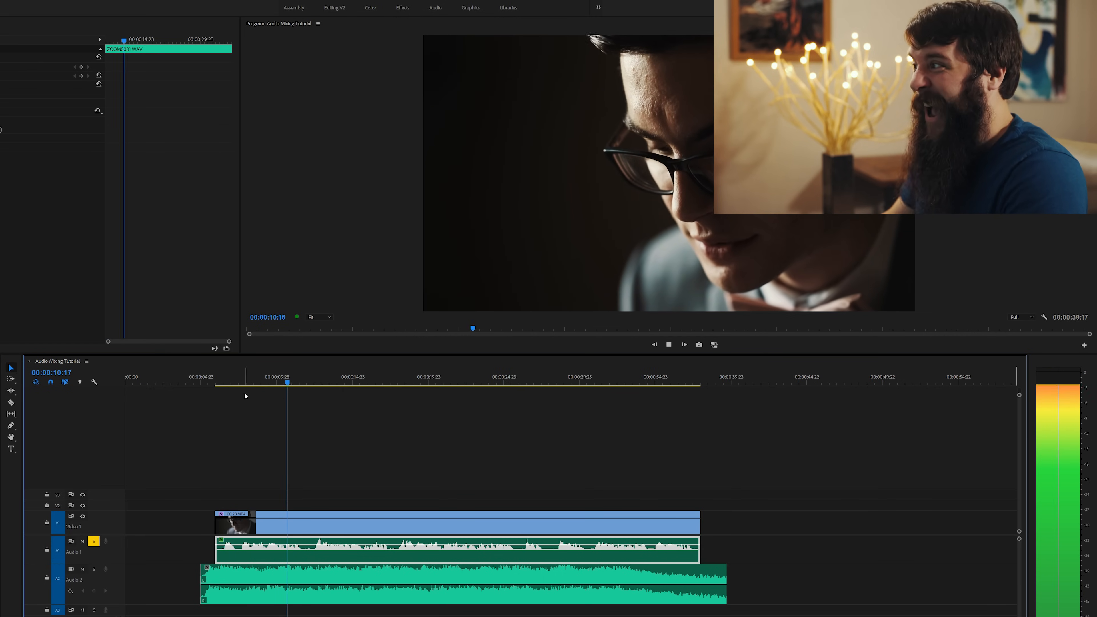
pyautogui.press('space')
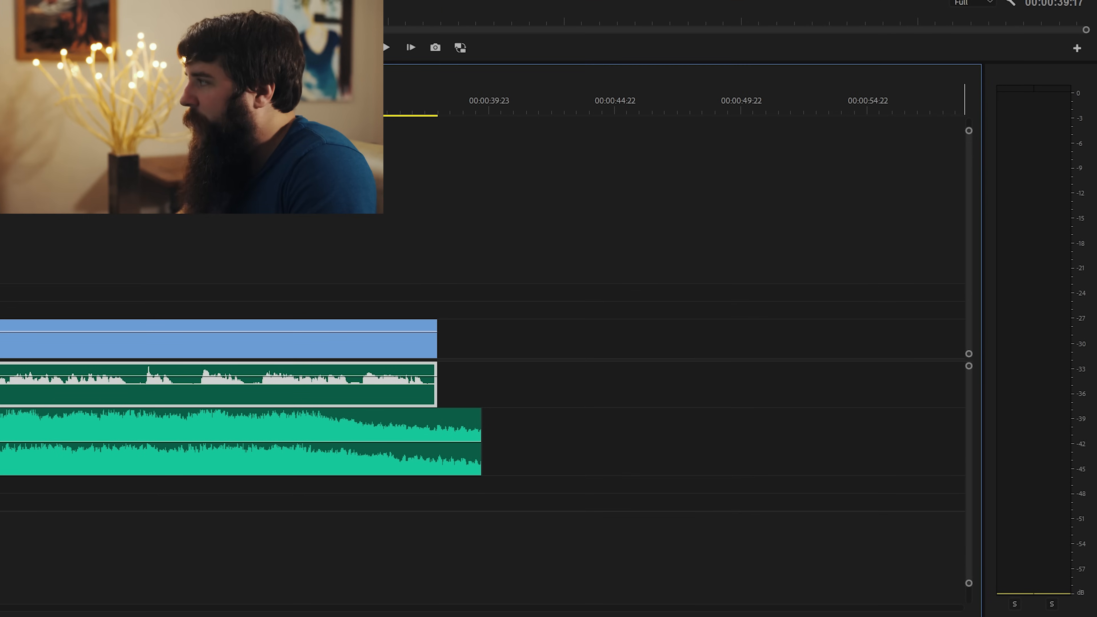
pyautogui.press('space')
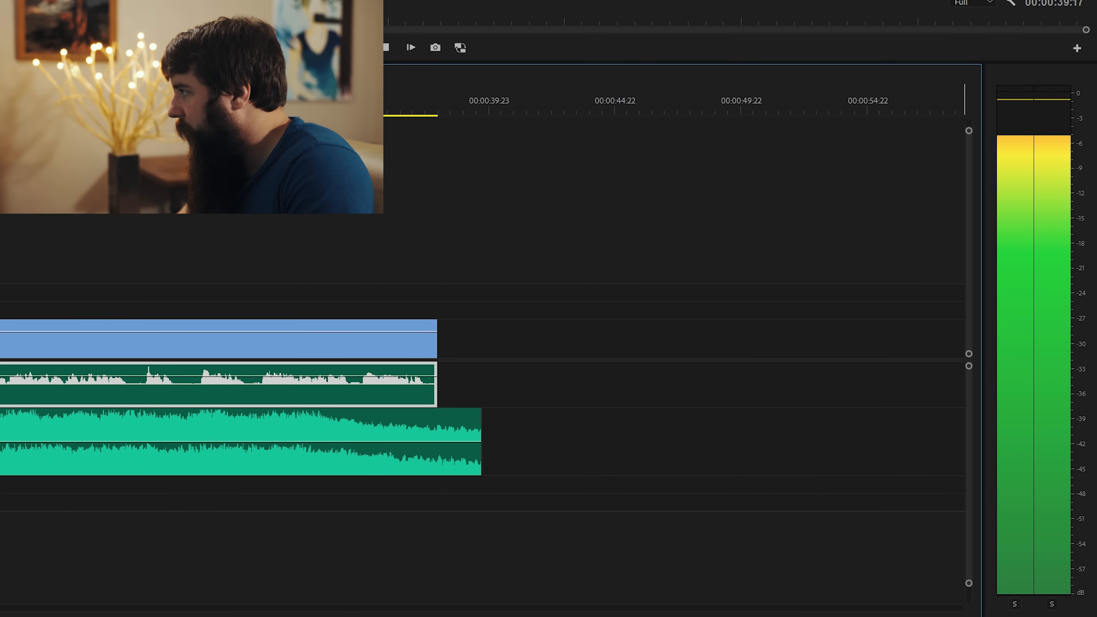
pyautogui.press('space')
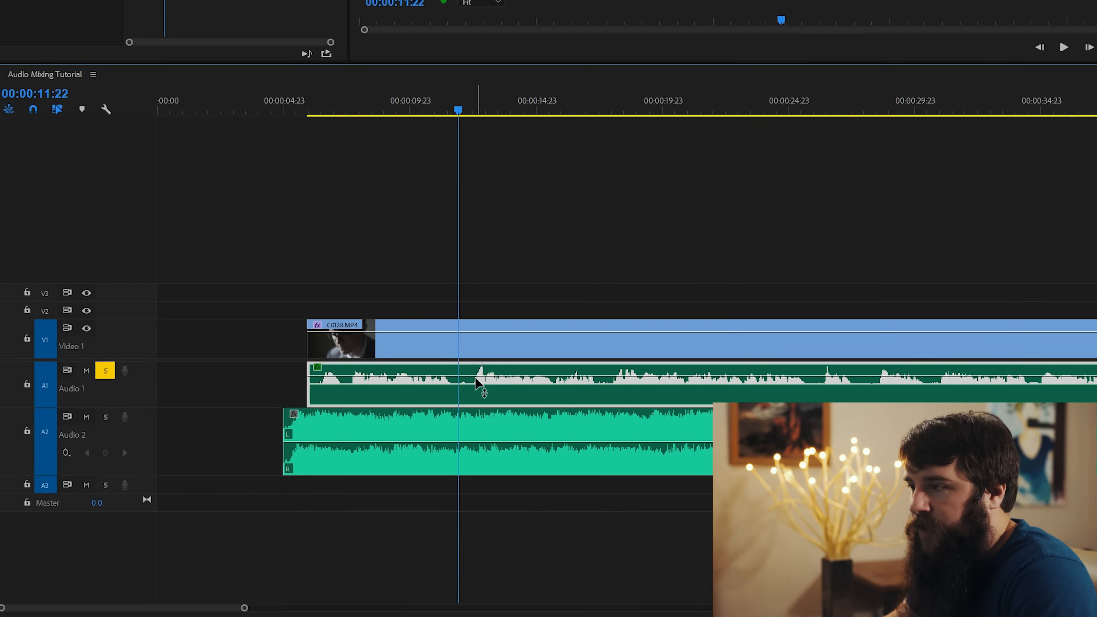
# - Set the Multiband Compressor's output gain to -4 dB for the dialogue clip and close the effect editor
pyautogui.moveTo(475, 377); pyautogui.dragTo(490, 388)
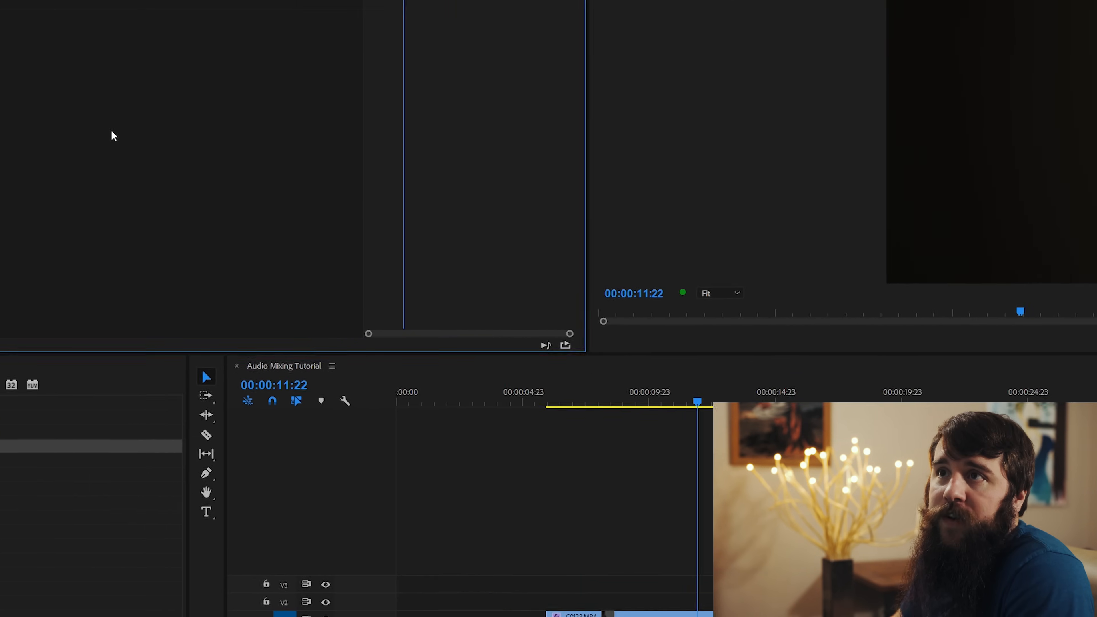
pyautogui.click(326, 186)
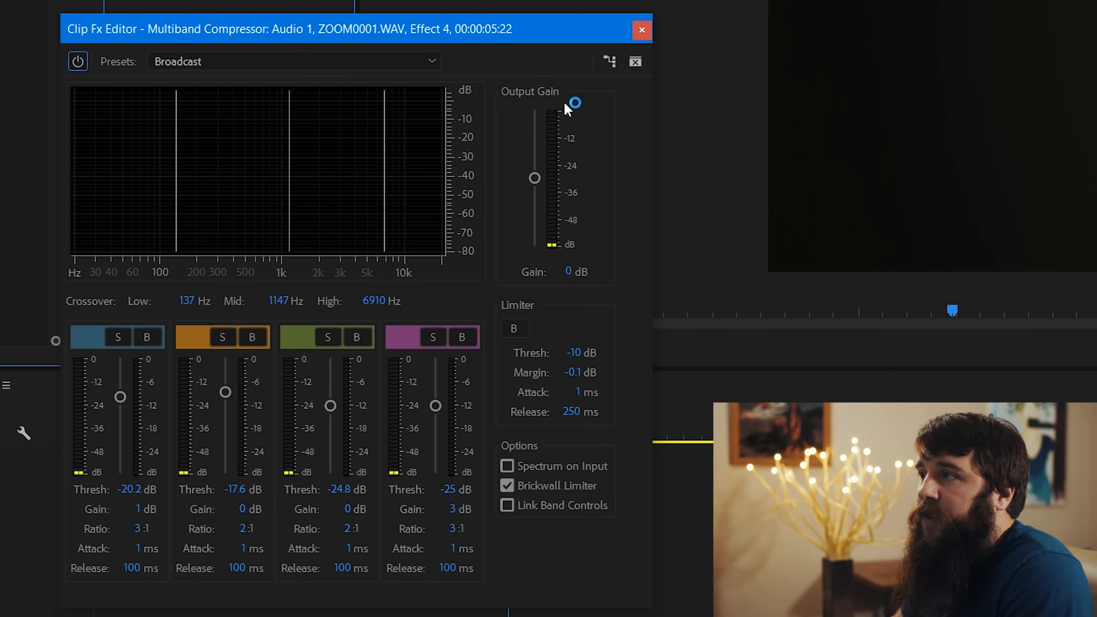
pyautogui.click(572, 271)
pyautogui.write('-4')
pyautogui.press('Return')
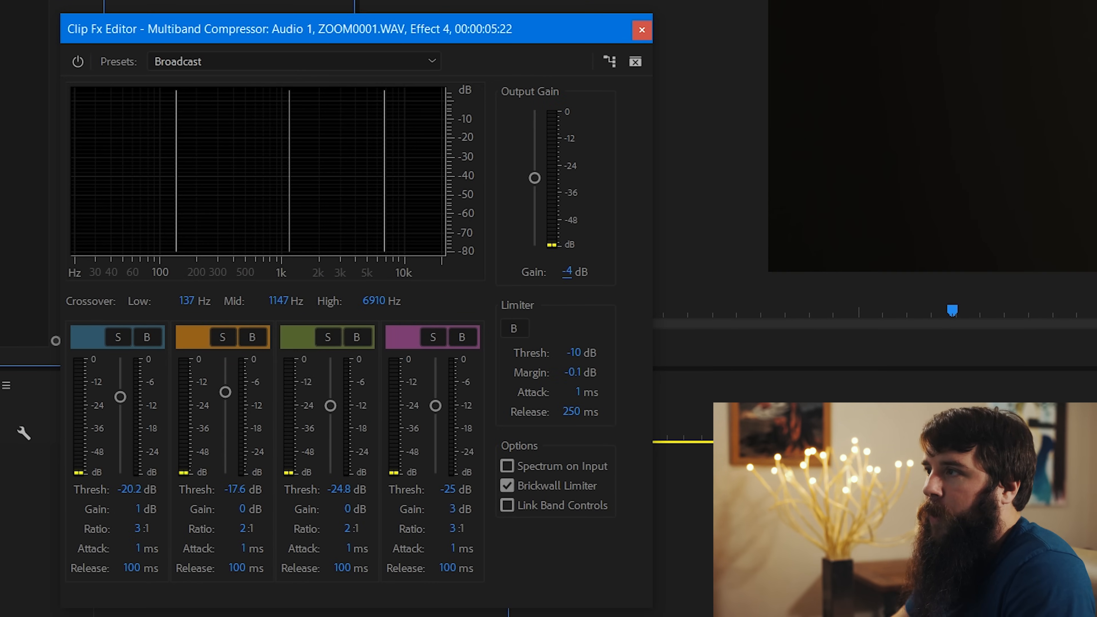
pyautogui.click(632, 34)
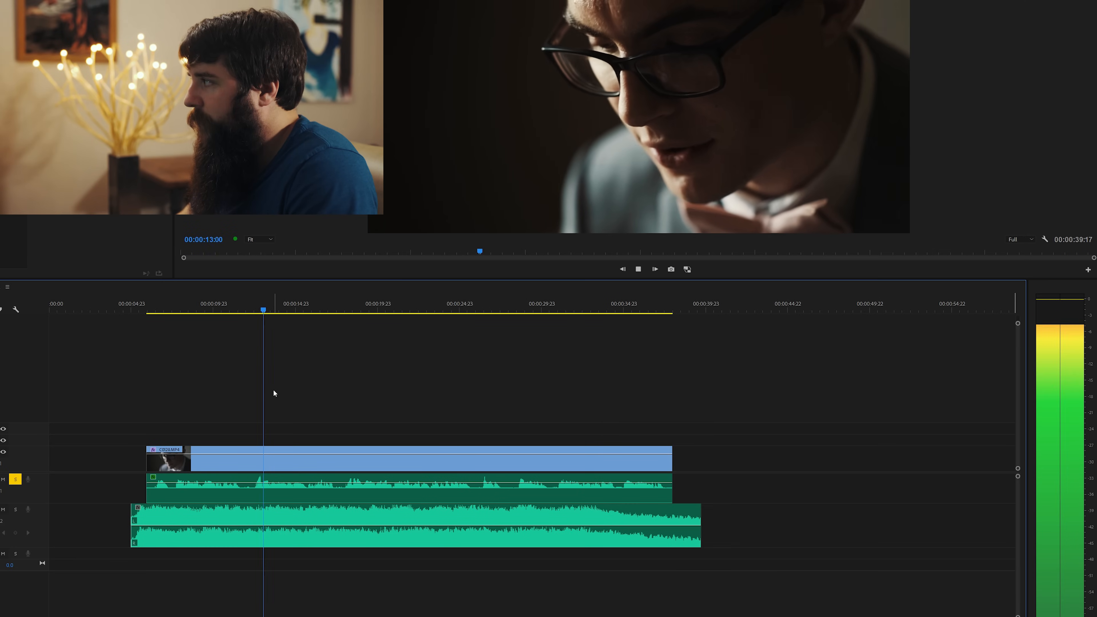
# - Listen to the dialogue clip on Audio 1 with the new output gain, and adjust its volume line in the timeline
pyautogui.click(300, 493)
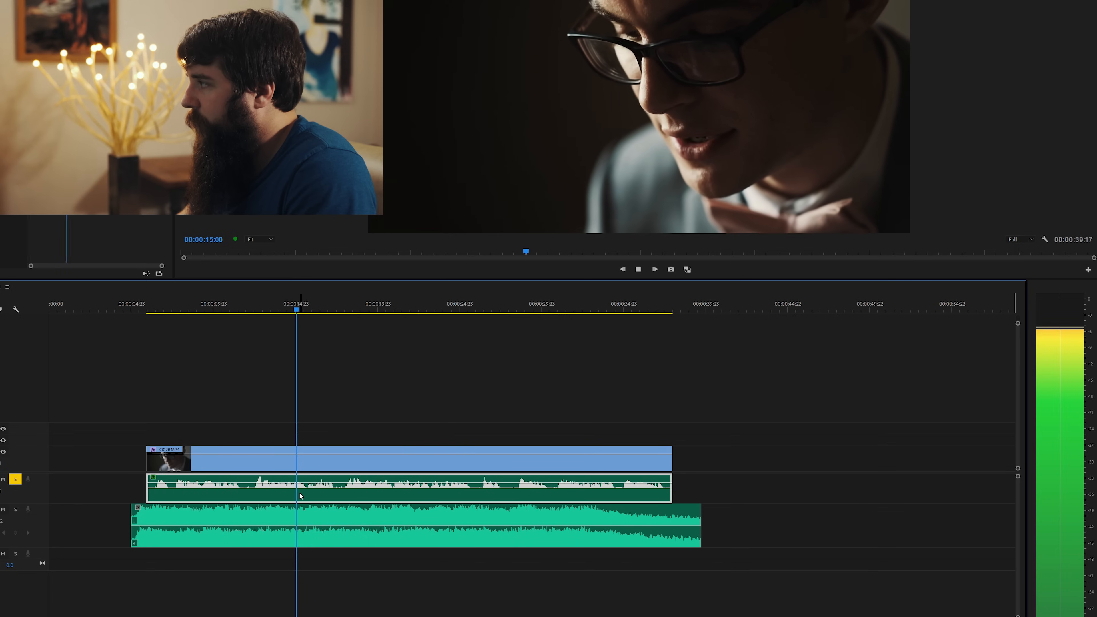
pyautogui.press('space')
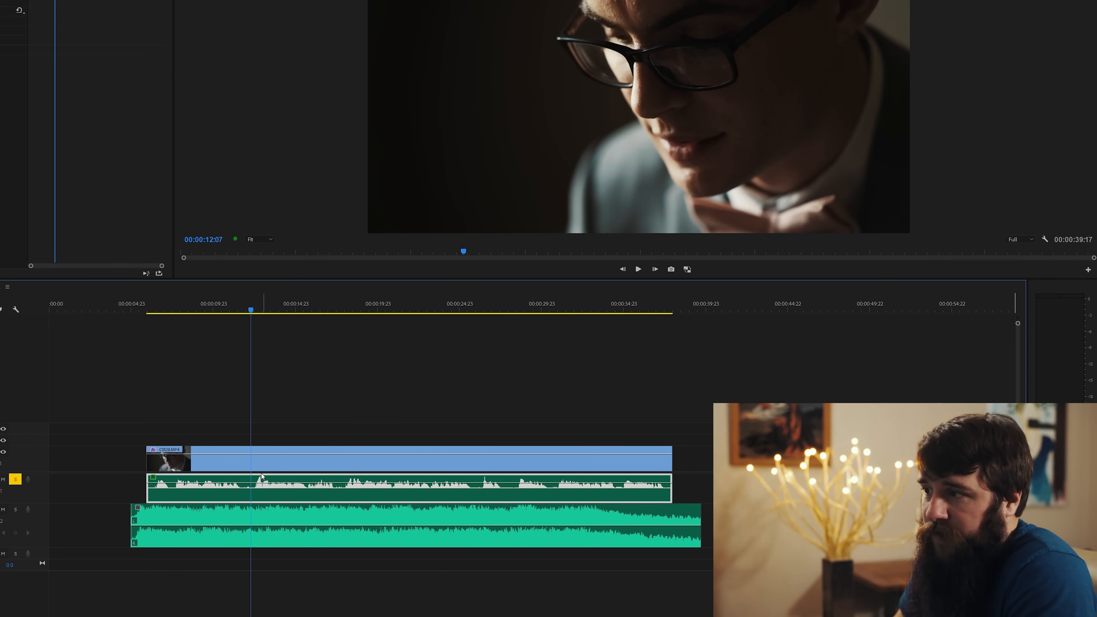
pyautogui.moveTo(261, 482); pyautogui.dragTo(269, 485)
pyautogui.click(69, 69)
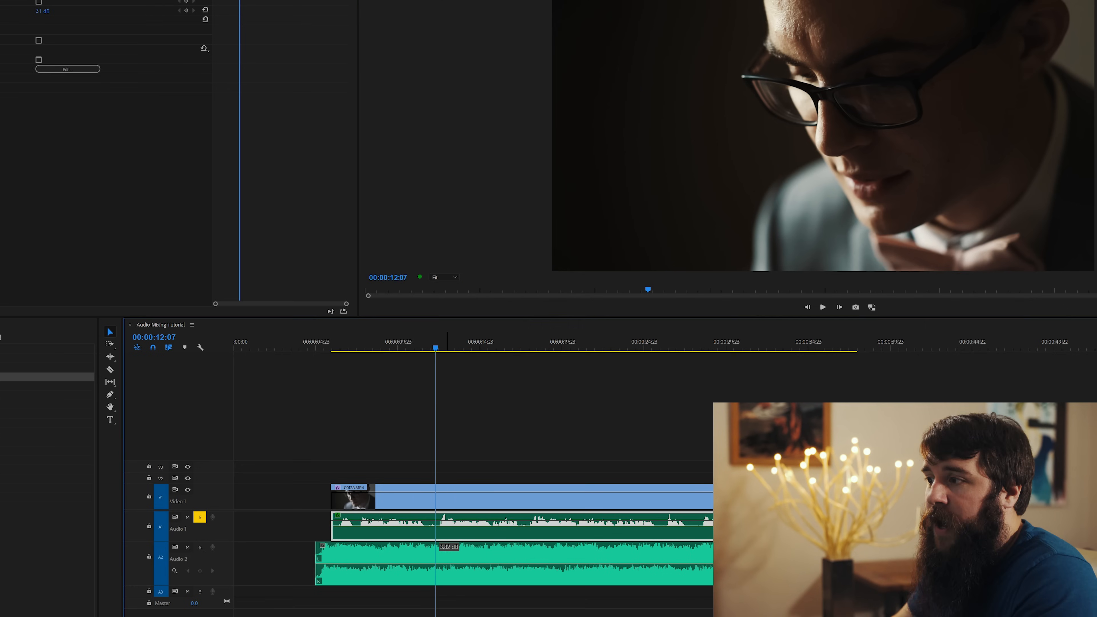
pyautogui.moveTo(447, 520); pyautogui.dragTo(449, 527)
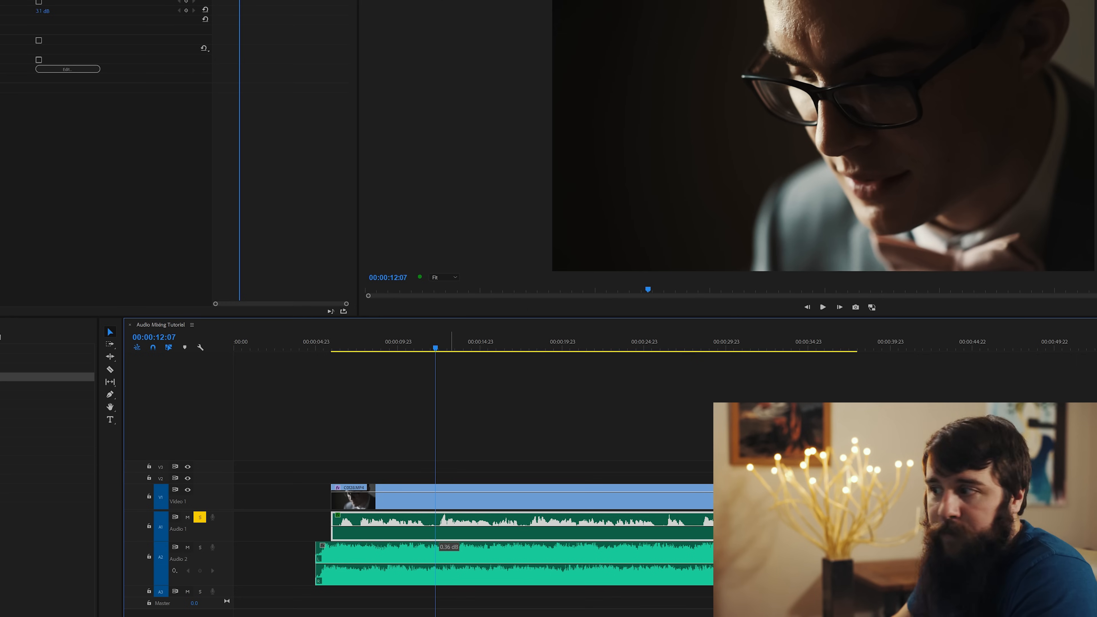